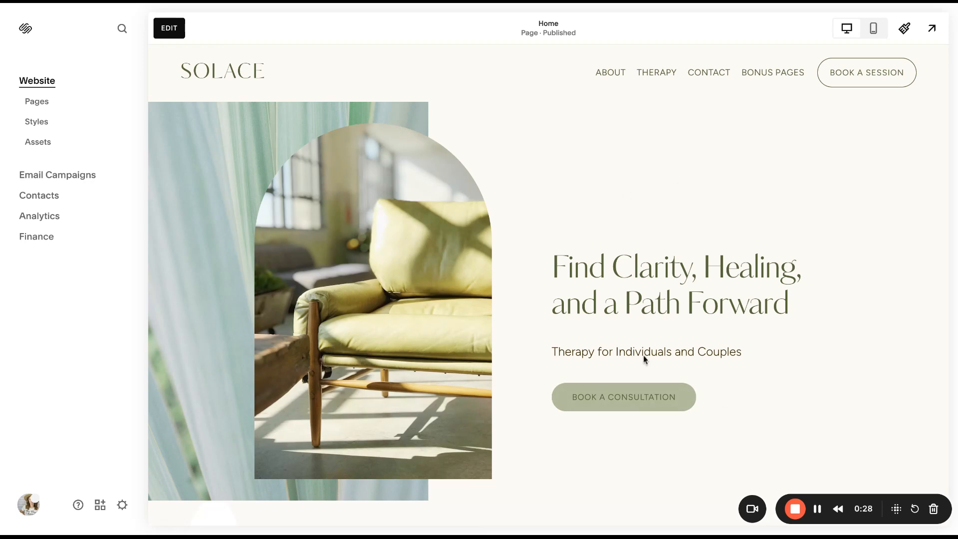
# Check the URL slug in the About page's general settings.
pyautogui.click(43, 111)
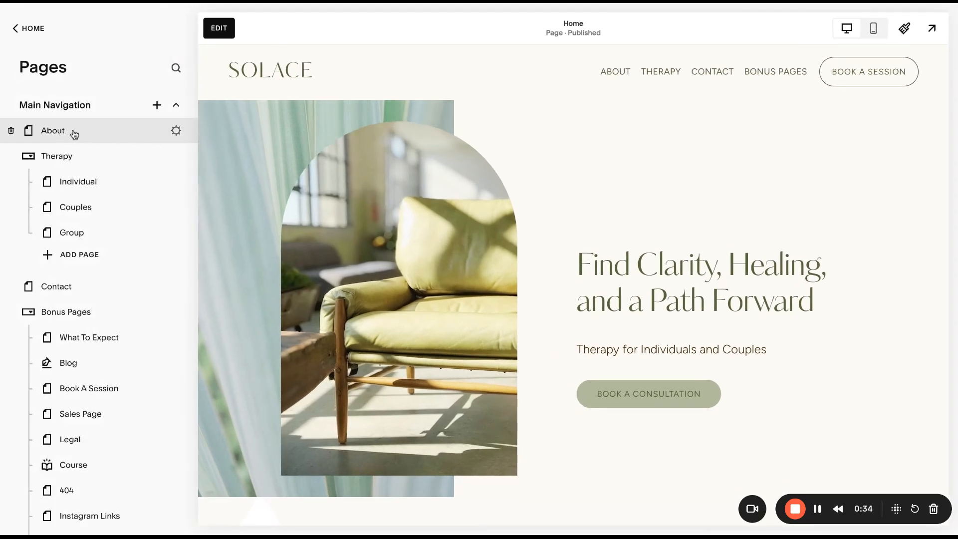
pyautogui.click(176, 131)
pyautogui.moveTo(466, 310)
pyautogui.mouseDown()
pyautogui.moveTo(438, 315)
pyautogui.moveTo(449, 315)
pyautogui.mouseUp()
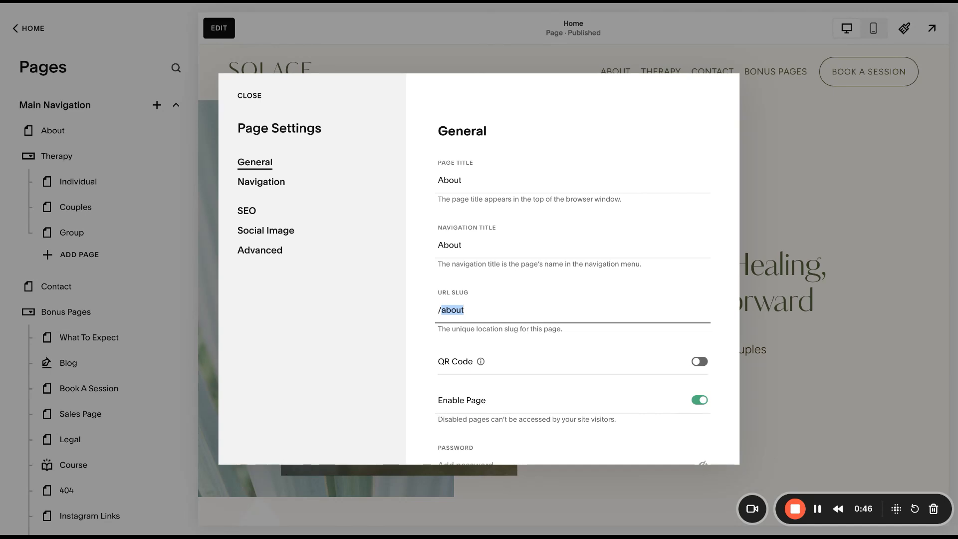
pyautogui.click(249, 95)
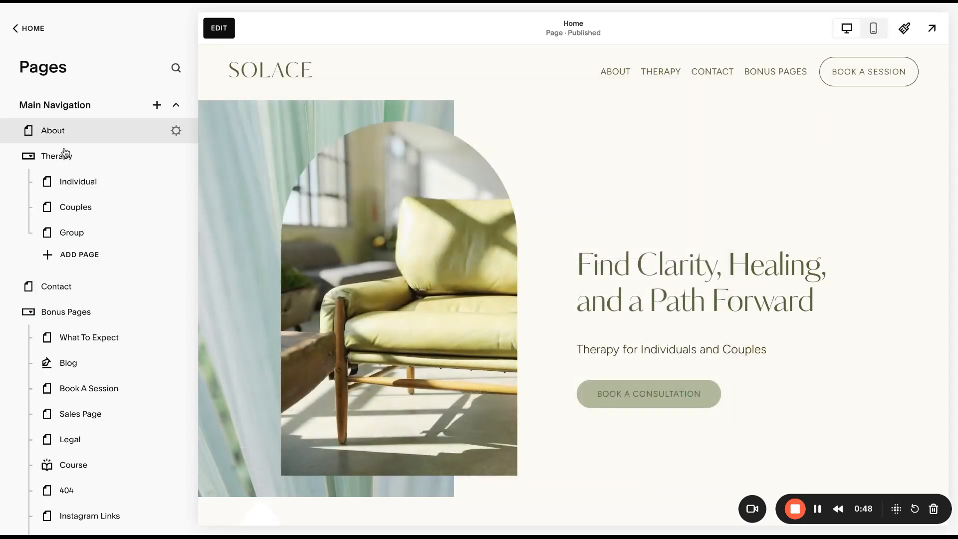
# Check the post URL in the content settings of Blog Post Three.
pyautogui.click(121, 365)
pyautogui.click(204, 340)
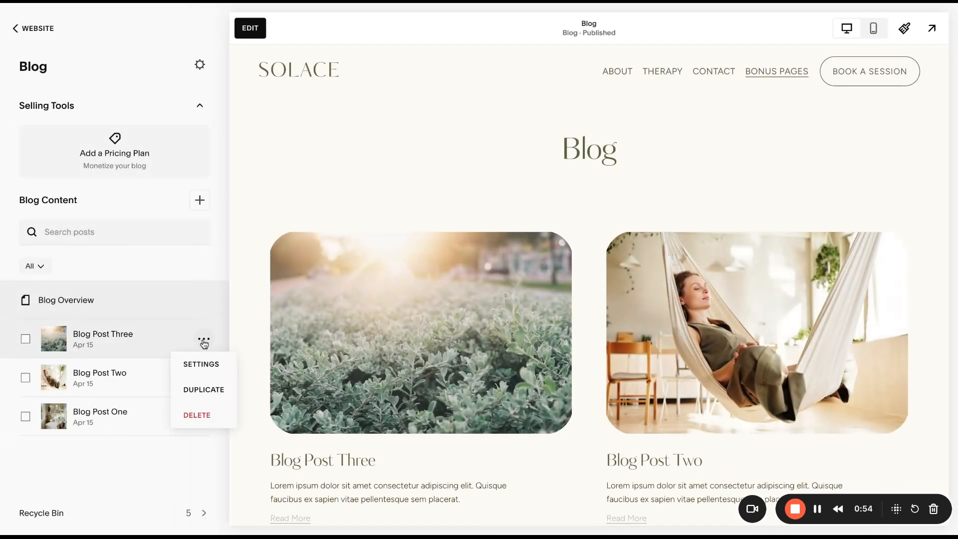
pyautogui.click(205, 365)
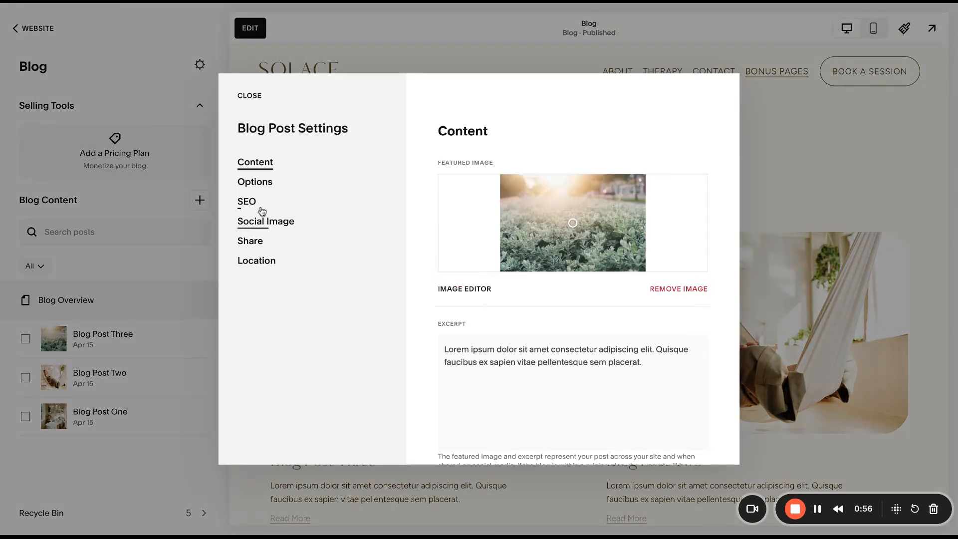
pyautogui.scroll(-3, 499, 384)
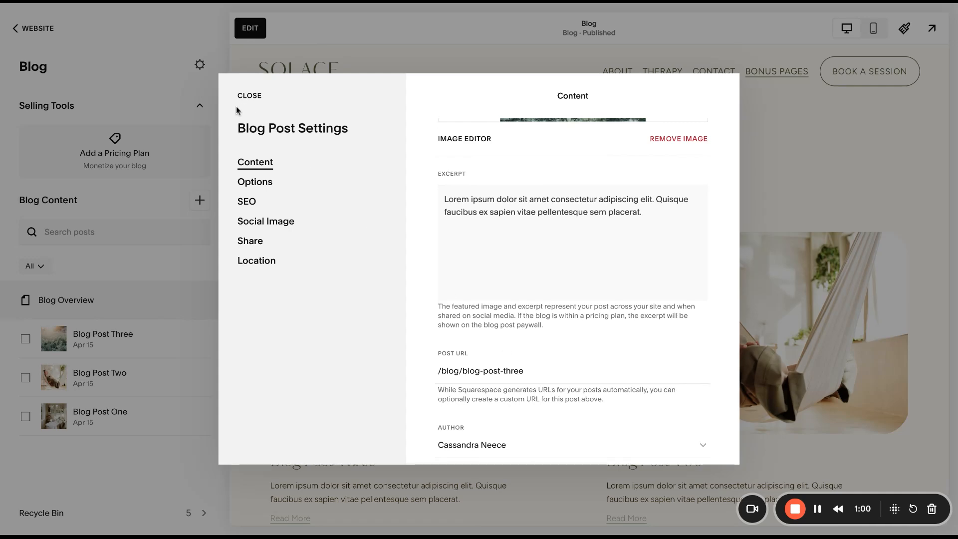
pyautogui.click(248, 96)
# Go to the site's SEO Appearance marketing settings and generate the missing metadata and alt text with AI.
pyautogui.click(27, 37)
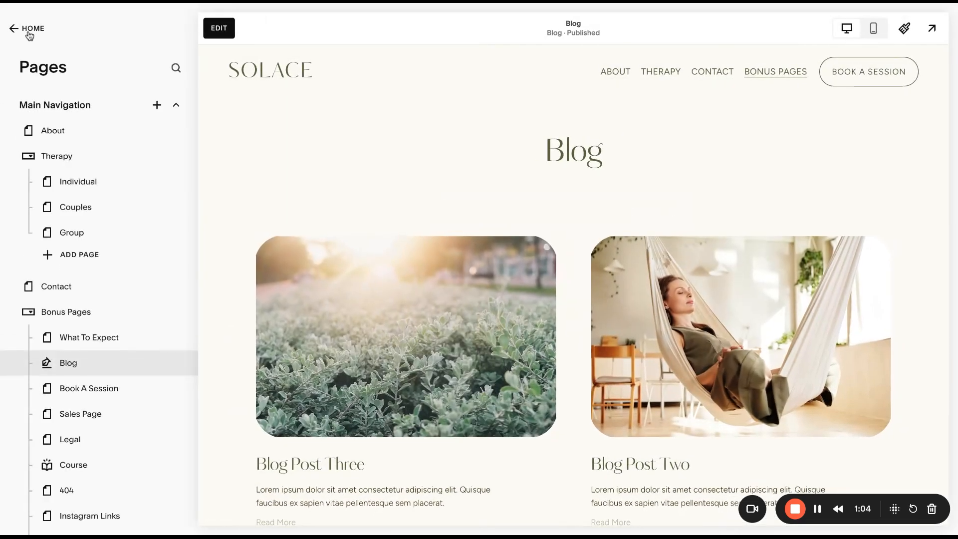
pyautogui.click(29, 30)
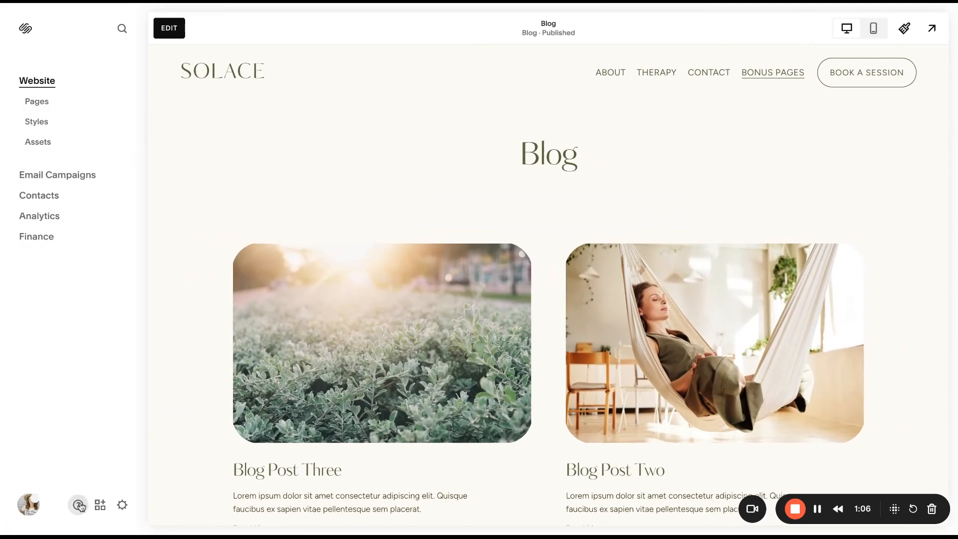
pyautogui.click(122, 506)
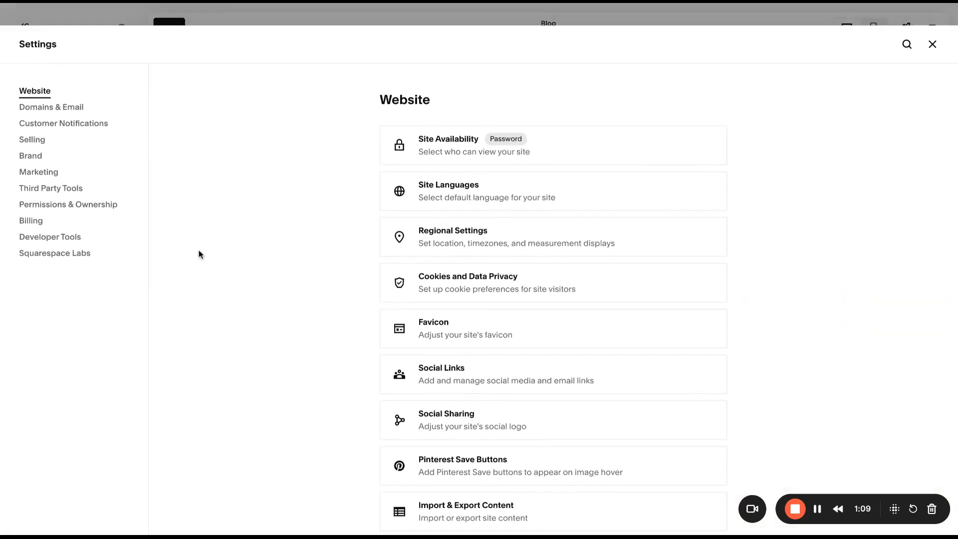
pyautogui.click(50, 171)
pyautogui.click(533, 150)
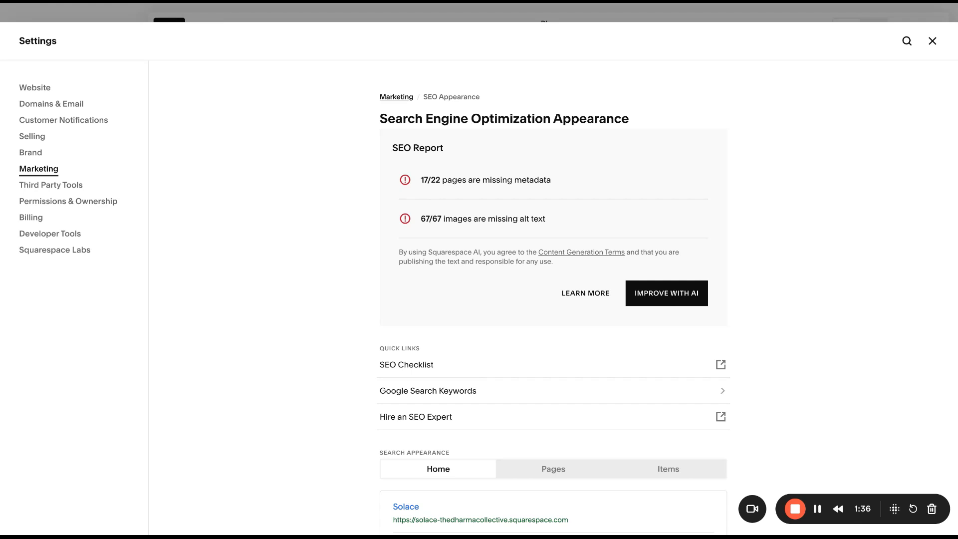
pyautogui.click(683, 303)
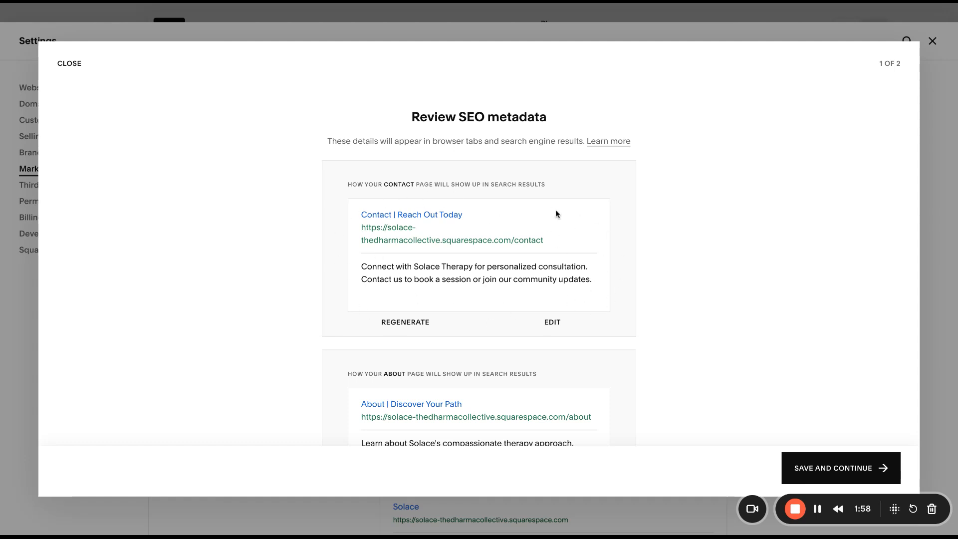
# Review the generated search title, URL and description for the Contact page.
pyautogui.moveTo(360, 216); pyautogui.dragTo(464, 216)
pyautogui.moveTo(360, 229); pyautogui.dragTo(546, 245)
pyautogui.moveTo(362, 266); pyautogui.dragTo(569, 281)
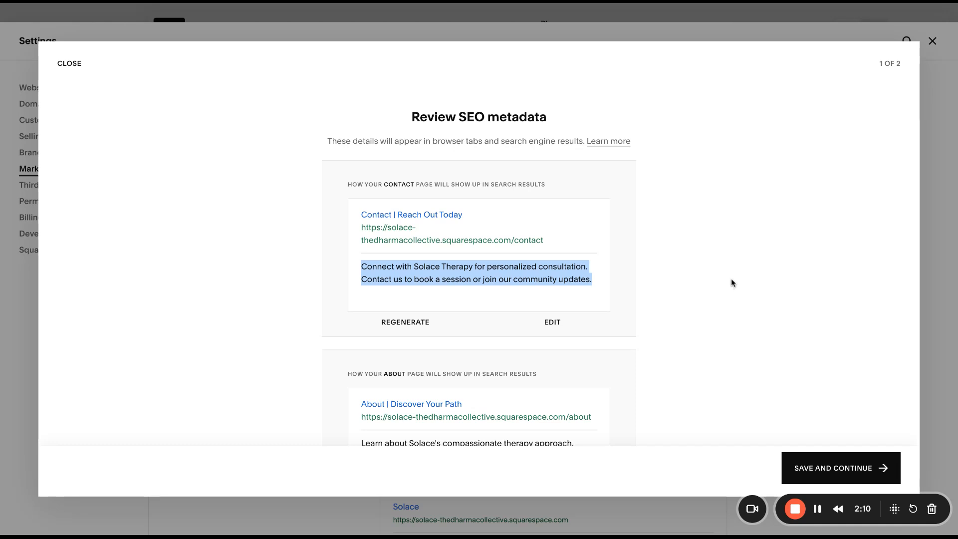
# Set the Contact page's SEO title to "Speak to A Therapist In Asheville, NC", keep its description, and save the entry.
pyautogui.click(553, 322)
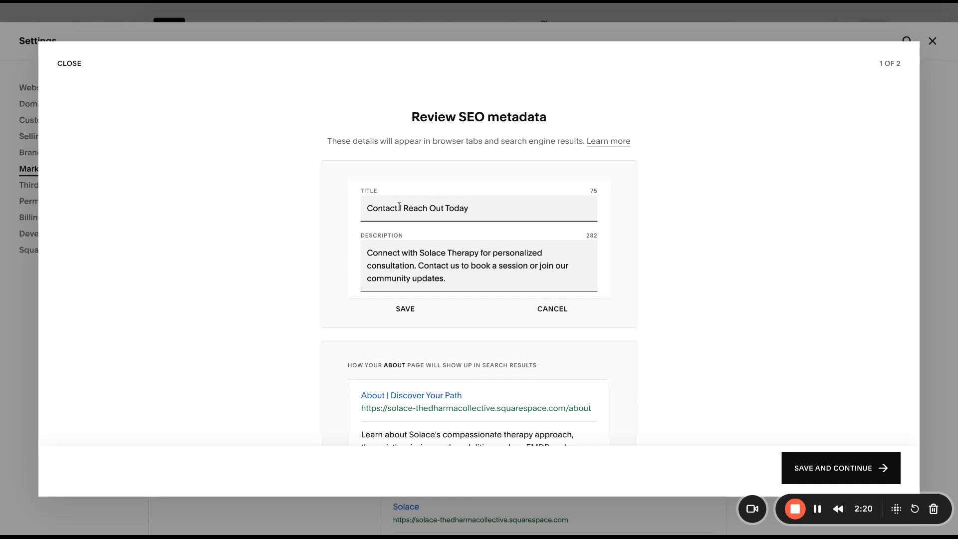
pyautogui.moveTo(467, 205); pyautogui.dragTo(365, 210)
pyautogui.write('S')
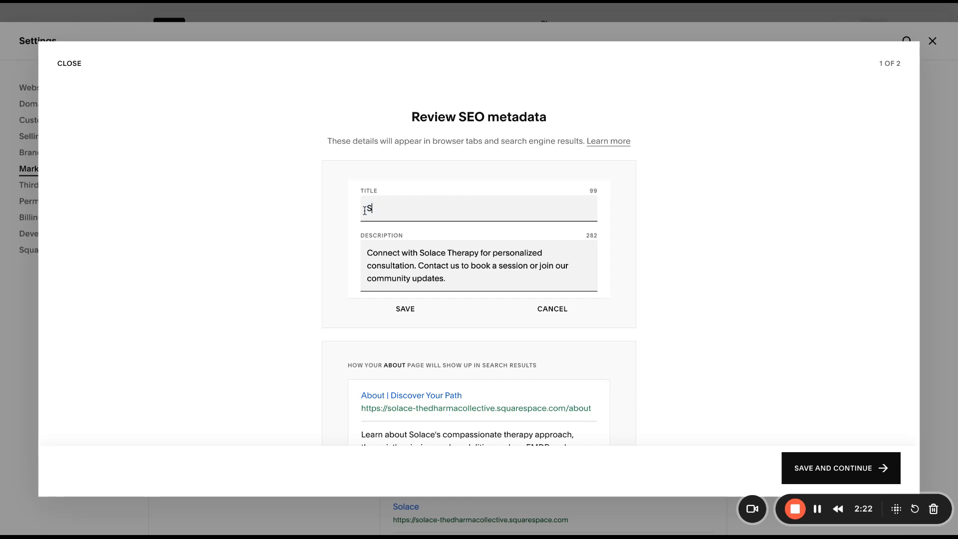
pyautogui.write('peak to A Therapist In Ashe')
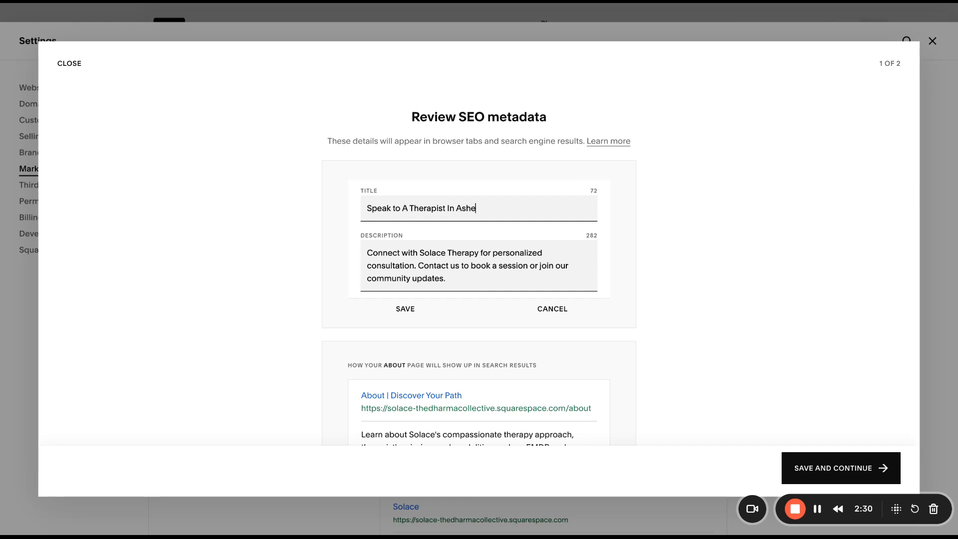
pyautogui.write('ville, NC')
pyautogui.moveTo(365, 252); pyautogui.dragTo(459, 280)
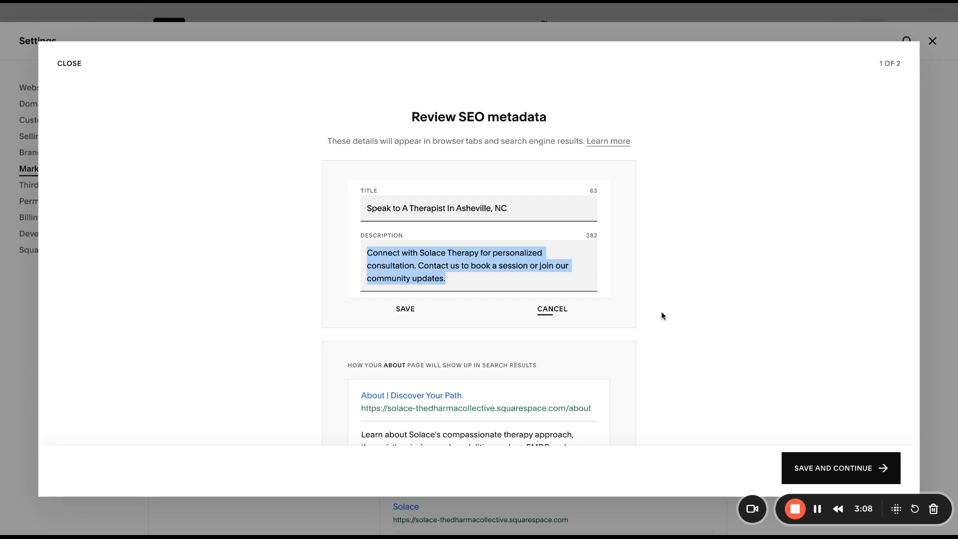
pyautogui.click(400, 310)
# Review the generated metadata of the remaining pages, save it all and continue to the alt text review.
pyautogui.scroll(-1, 693, 342)
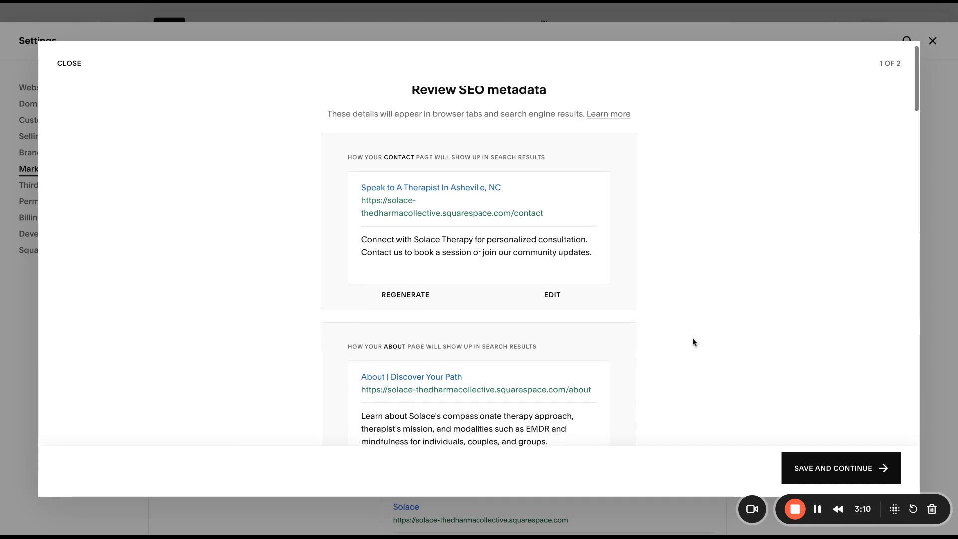
pyautogui.scroll(-15, 693, 342)
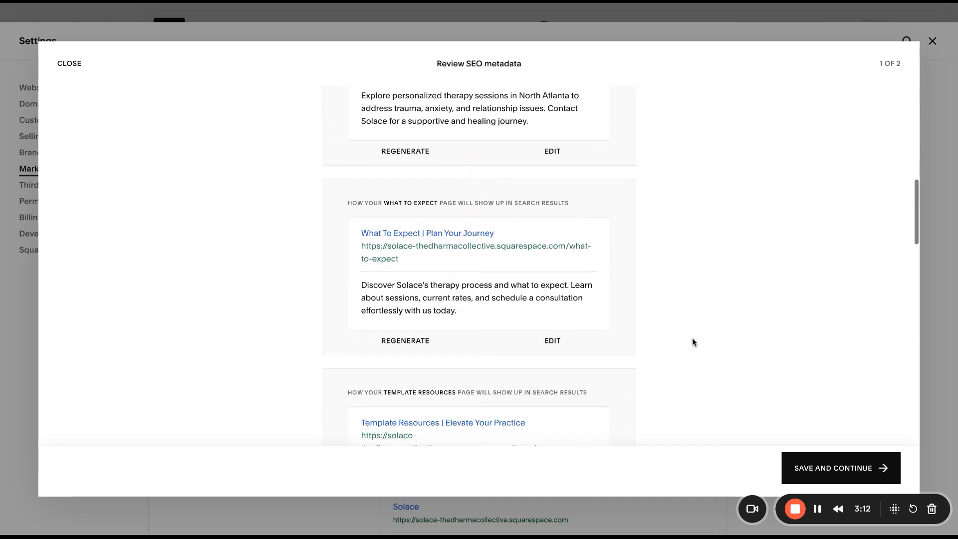
pyautogui.scroll(-8, 693, 339)
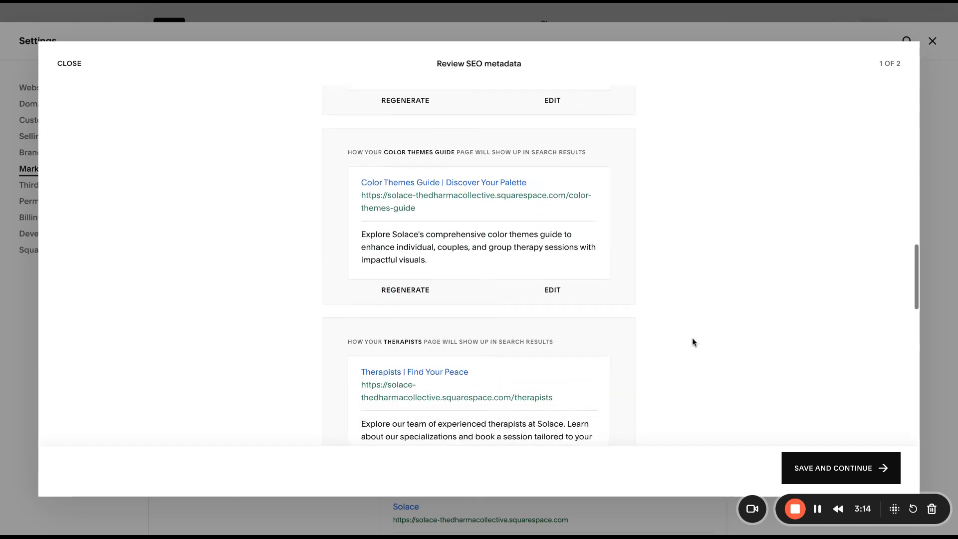
pyautogui.scroll(-15, 693, 338)
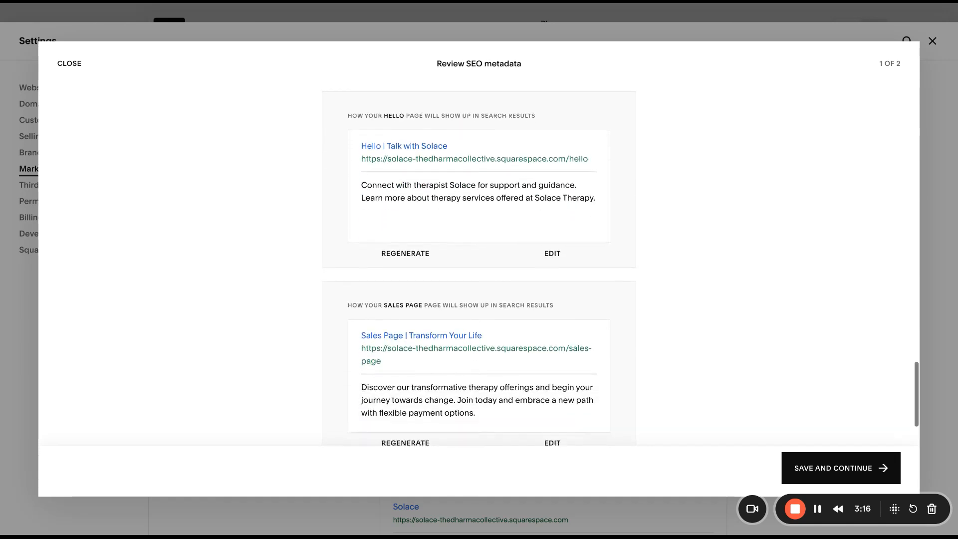
pyautogui.scroll(-9, 692, 339)
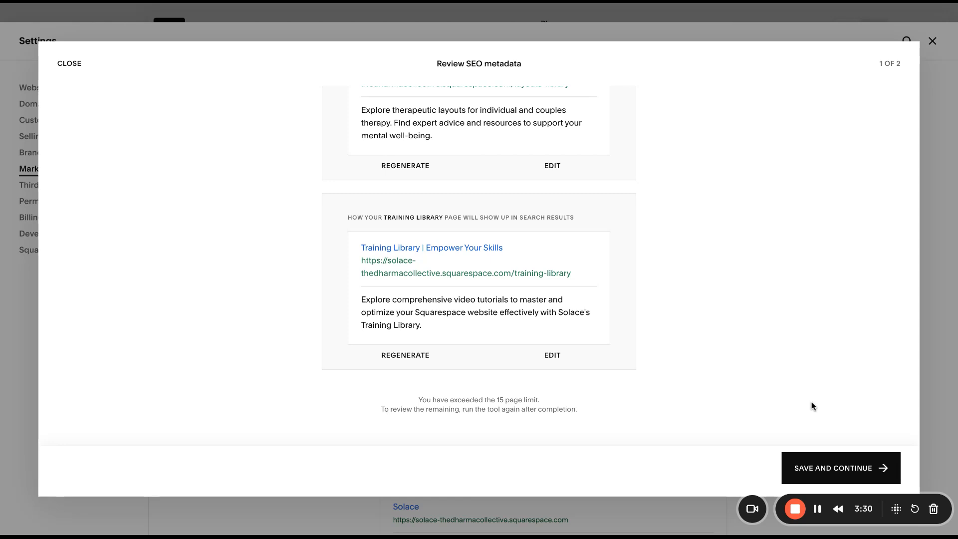
pyautogui.click(811, 468)
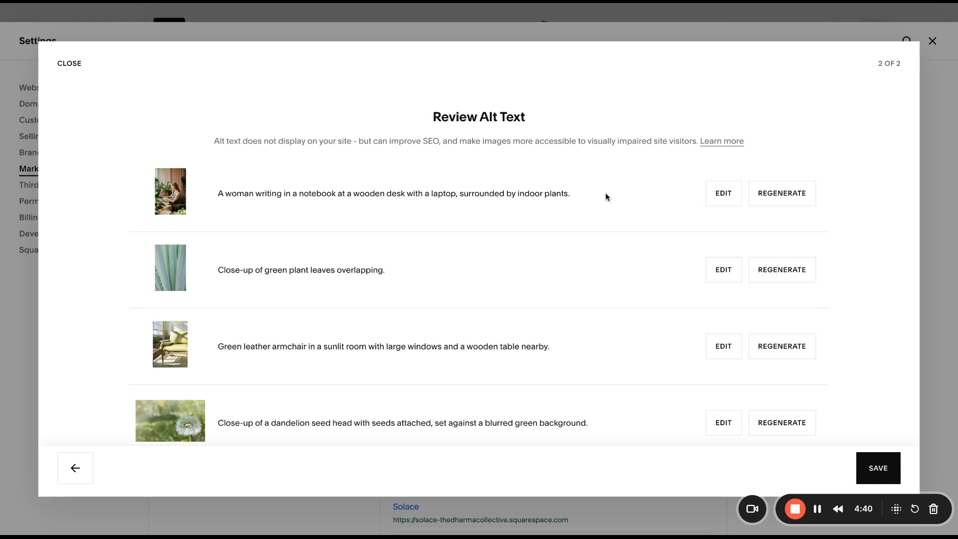
# In the first image's alt text, replace "woman" with "therapist in Asheville, NC".
pyautogui.click(718, 193)
pyautogui.click(257, 182)
pyautogui.moveTo(260, 181); pyautogui.dragTo(231, 183)
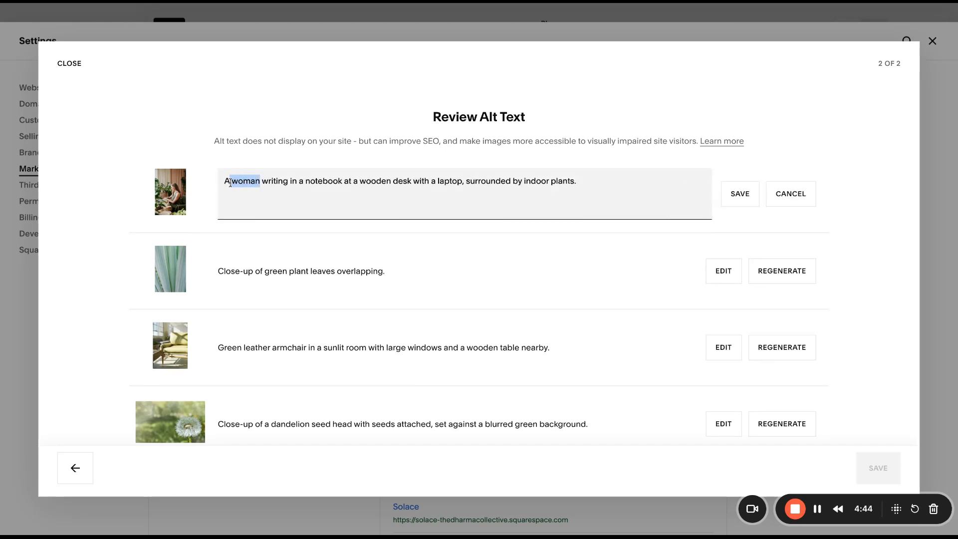
pyautogui.write('therapis')
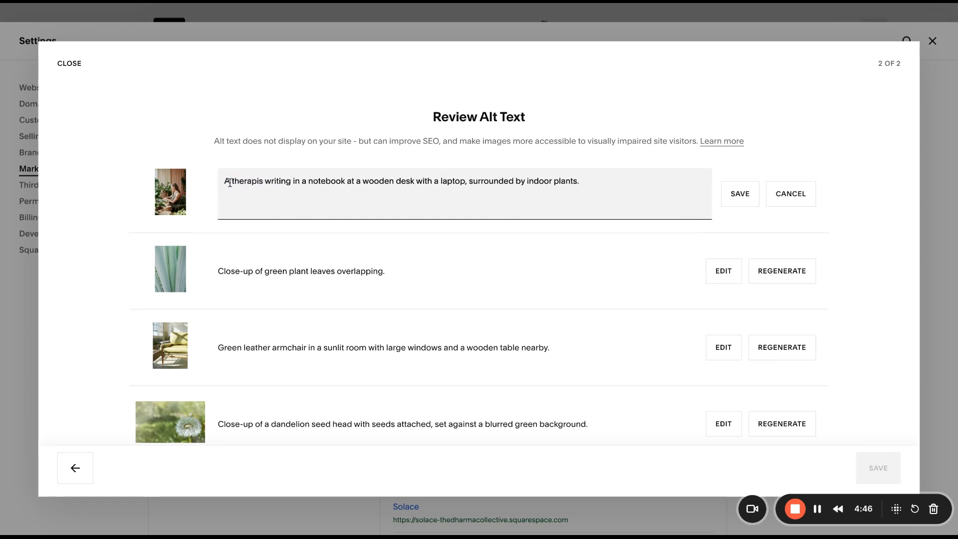
pyautogui.write('t in Asheiv')
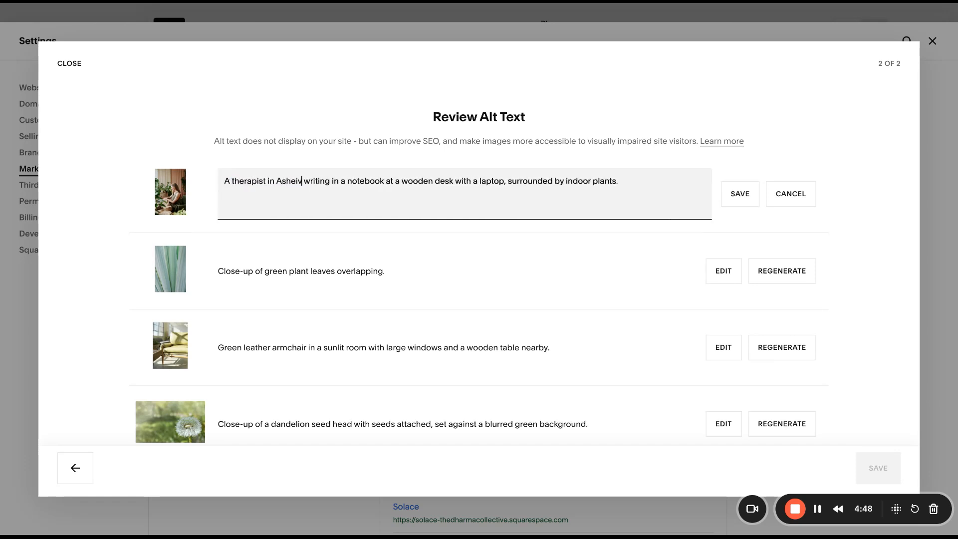
pyautogui.press('BackSpace')
pyautogui.press('BackSpace')
pyautogui.write('ville, NC')
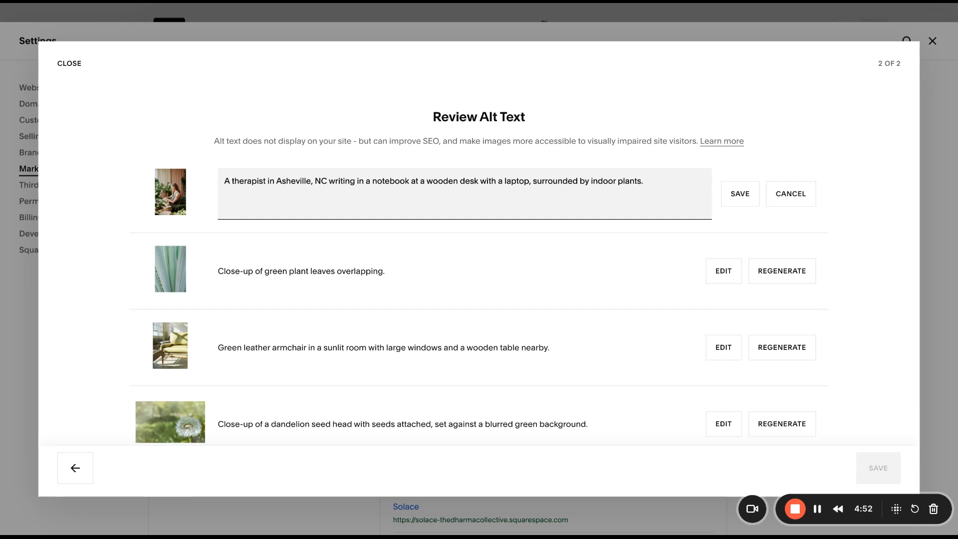
# Replace the opening "A" of the first image's alt text with "First Last who is a" and save the entry.
pyautogui.moveTo(231, 181); pyautogui.dragTo(200, 179)
pyautogui.write('First Last,')
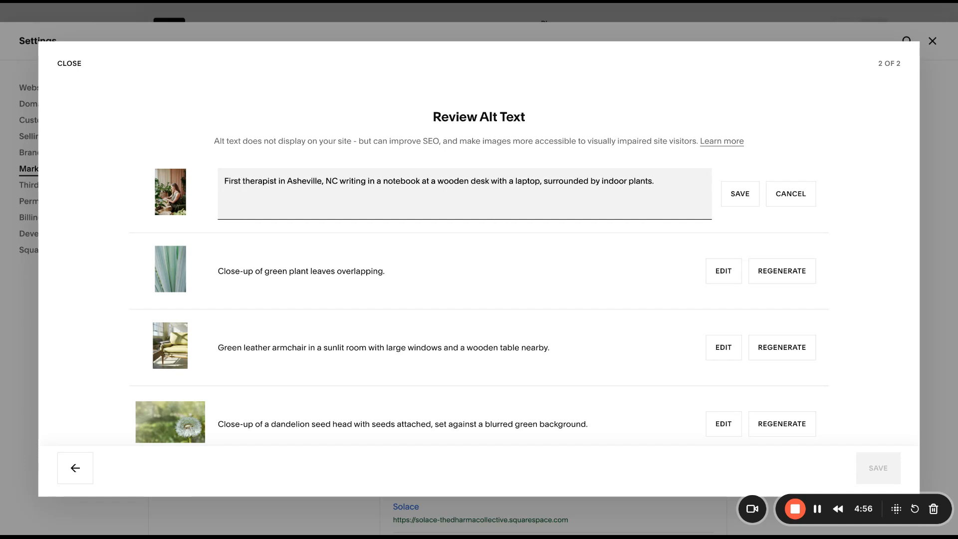
pyautogui.press('BackSpace')
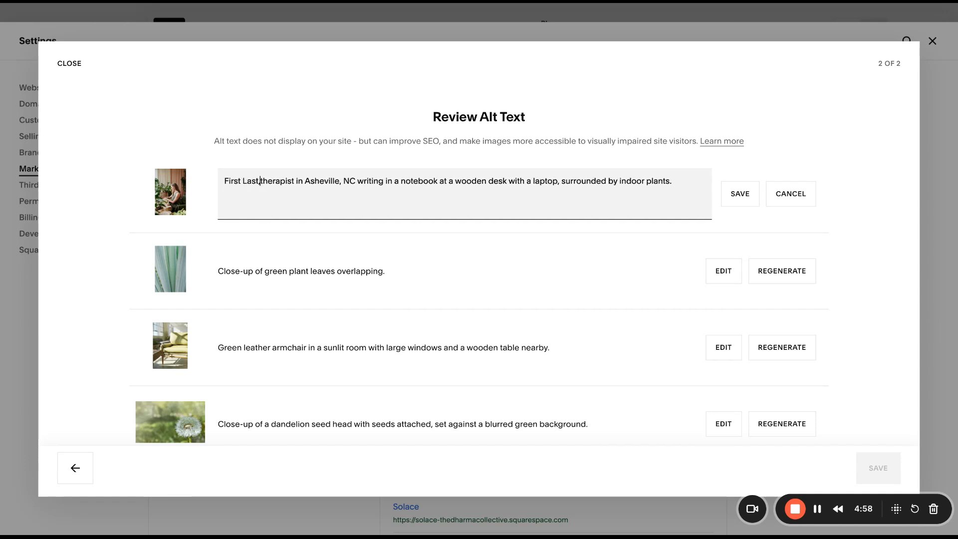
pyautogui.write('who is a')
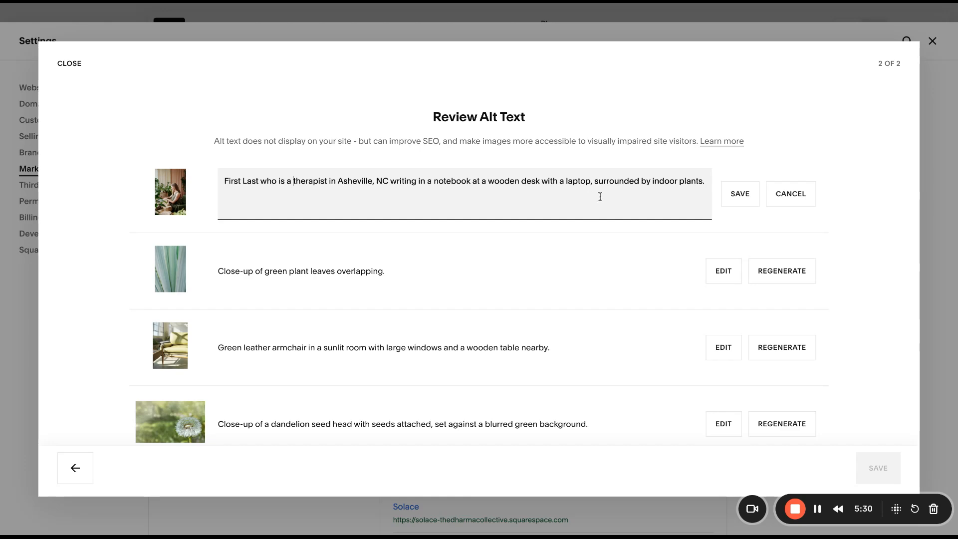
pyautogui.scroll(-1, 739, 199)
pyautogui.click(739, 199)
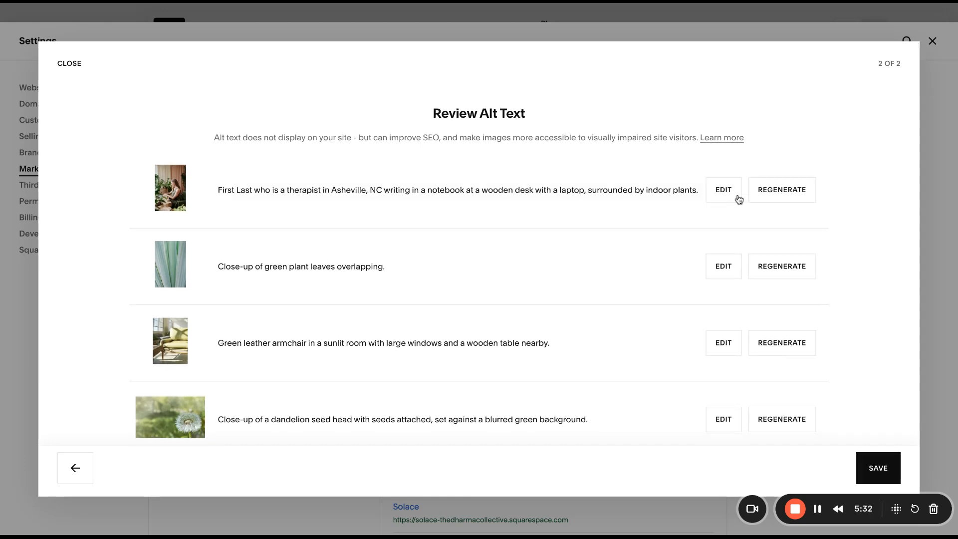
# Review the generated alt text of the remaining images and save all of it.
pyautogui.scroll(-8, 765, 332)
pyautogui.scroll(-20, 765, 332)
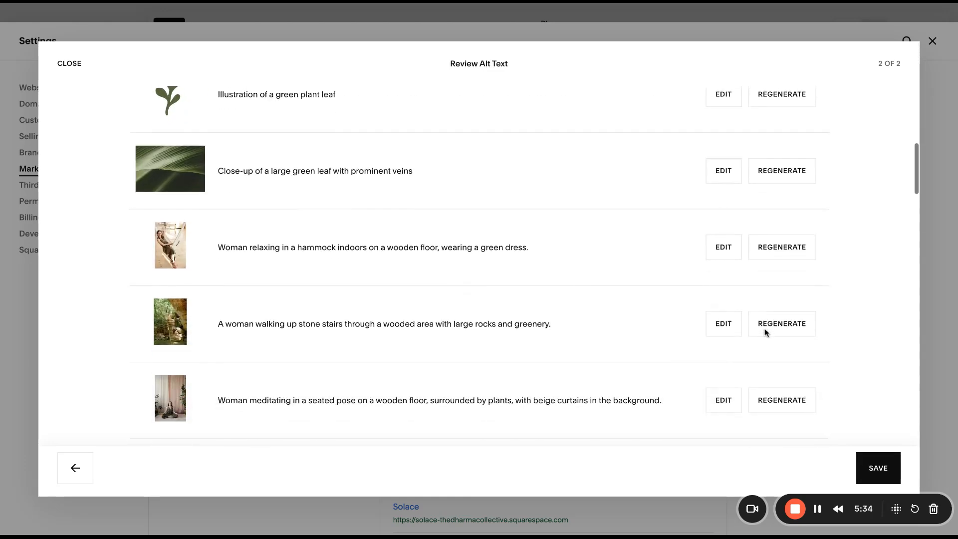
pyautogui.scroll(-3, 766, 332)
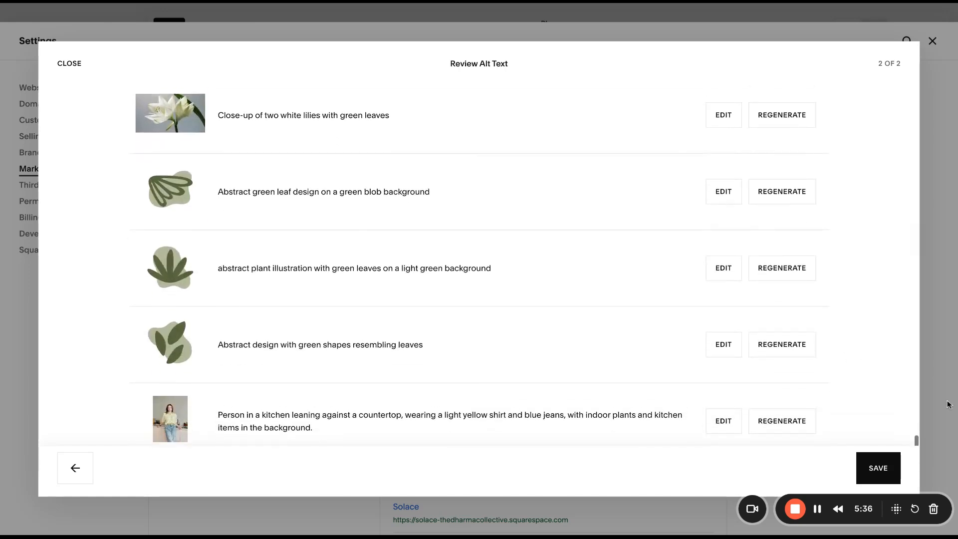
pyautogui.click(887, 474)
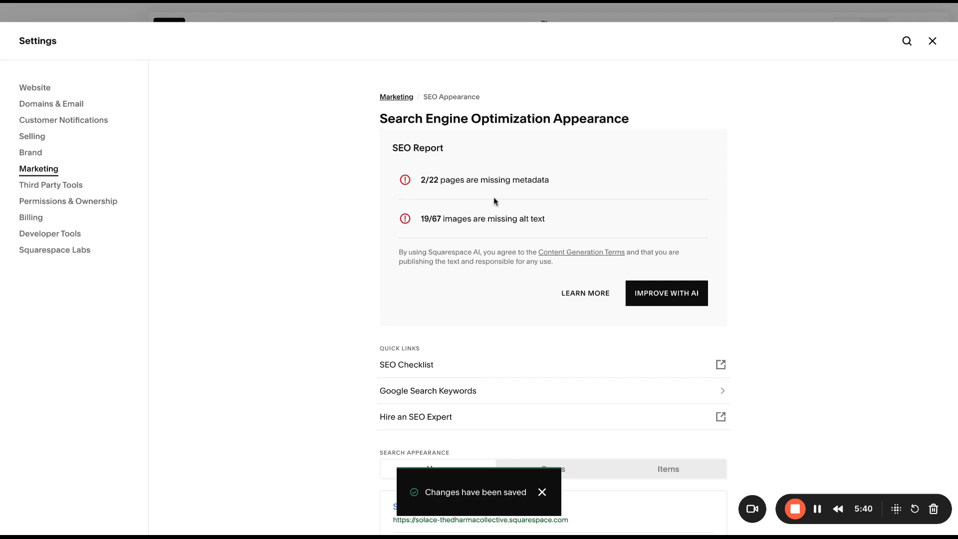
# Run the AI improvement again for the pages and images still missing metadata and alt text.
pyautogui.moveTo(550, 183); pyautogui.dragTo(418, 197)
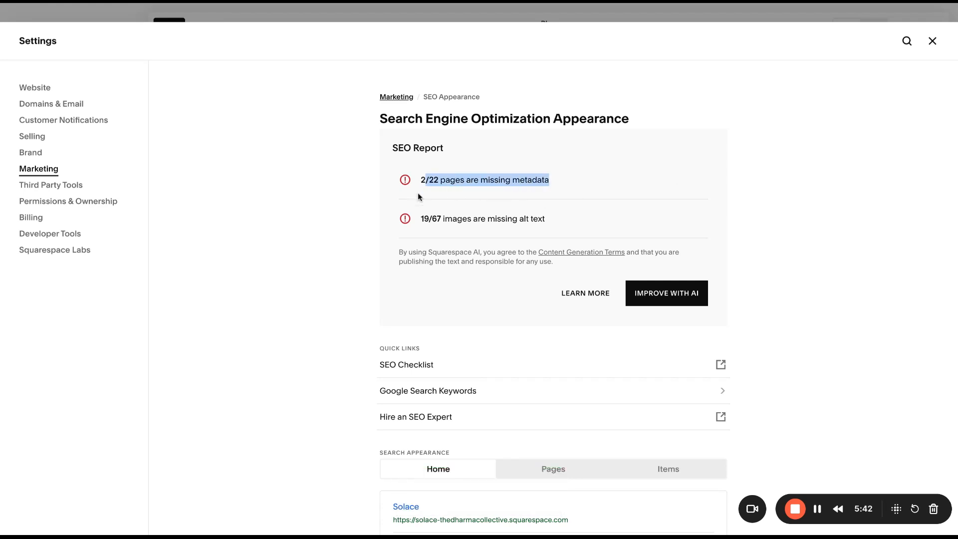
pyautogui.click(666, 297)
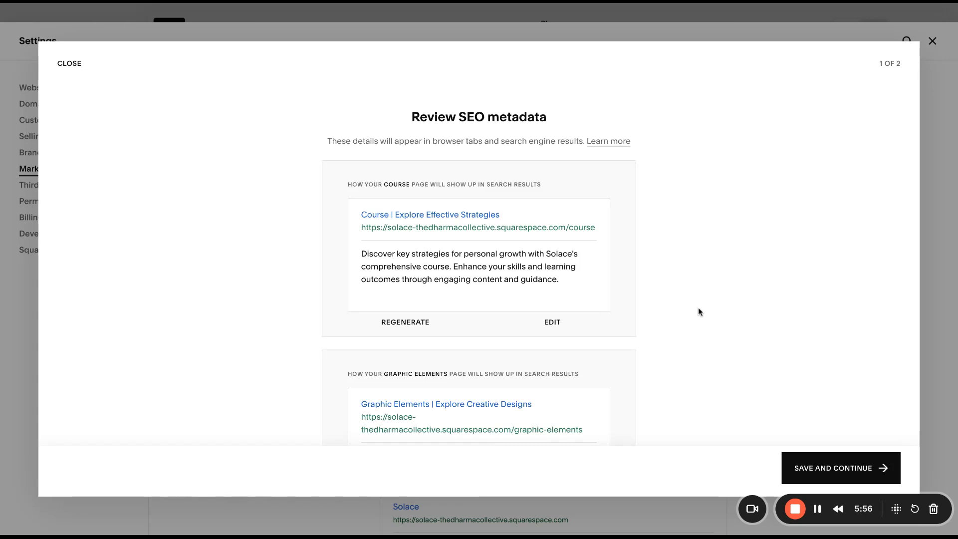
# Save the generated SEO metadata for the remaining pages and the generated alt text for the remaining images.
pyautogui.click(811, 469)
pyautogui.click(870, 478)
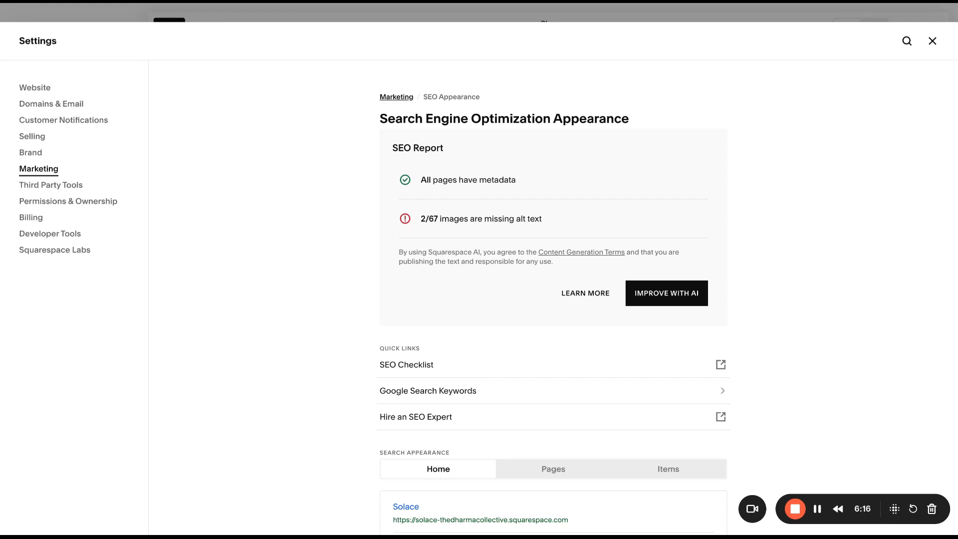
# Clear the existing SEO site description and enter "Add a description" in its place.
pyautogui.scroll(-5, 771, 243)
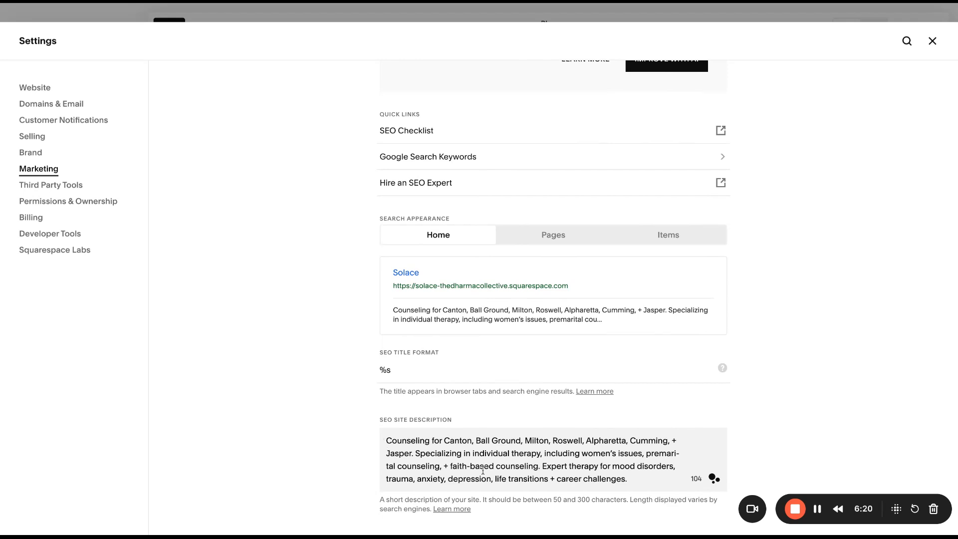
pyautogui.moveTo(391, 440); pyautogui.dragTo(680, 478)
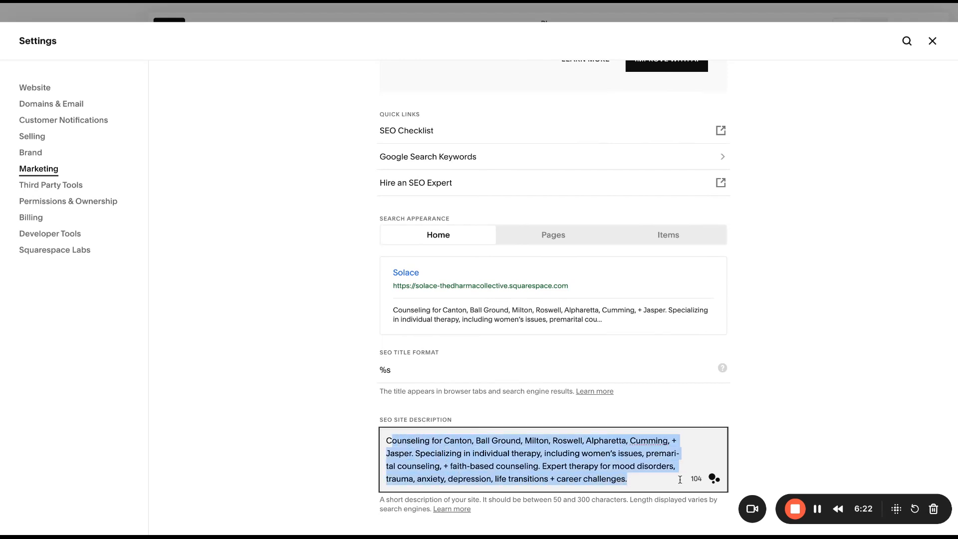
pyautogui.press('BackSpace')
pyautogui.press('BackSpace')
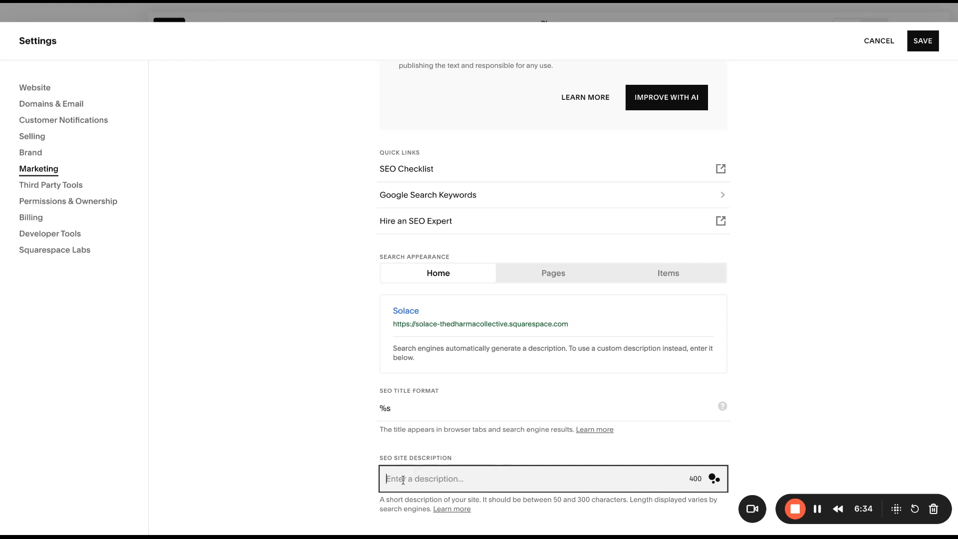
pyautogui.write('Ad')
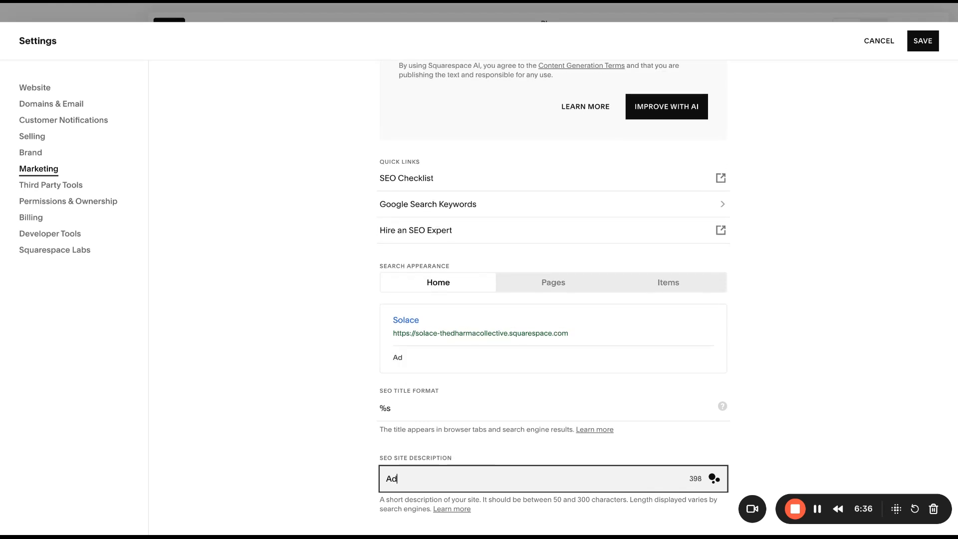
pyautogui.write('d a desiription')
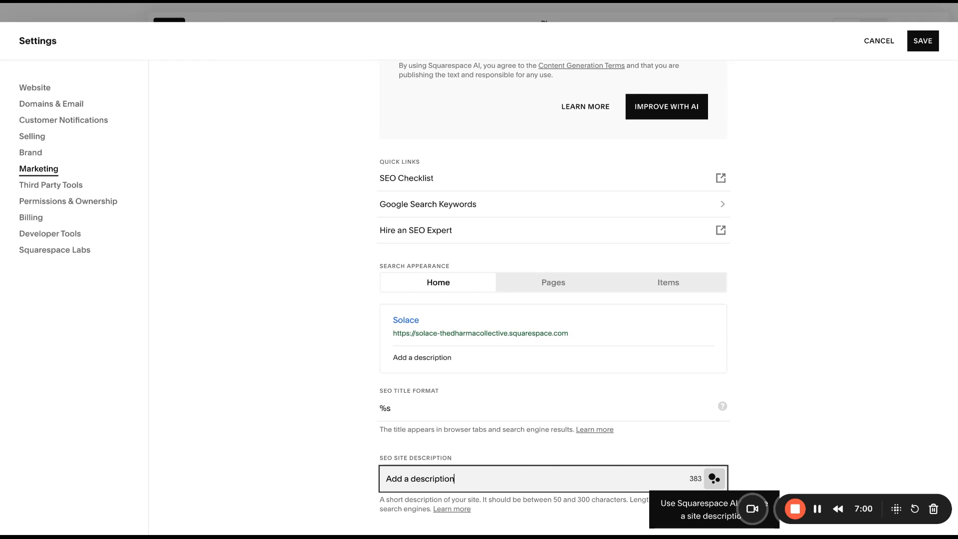
# Generate an SEO site description with Squarespace AI, overwriting the current text, and review the generated wording.
pyautogui.click(714, 478)
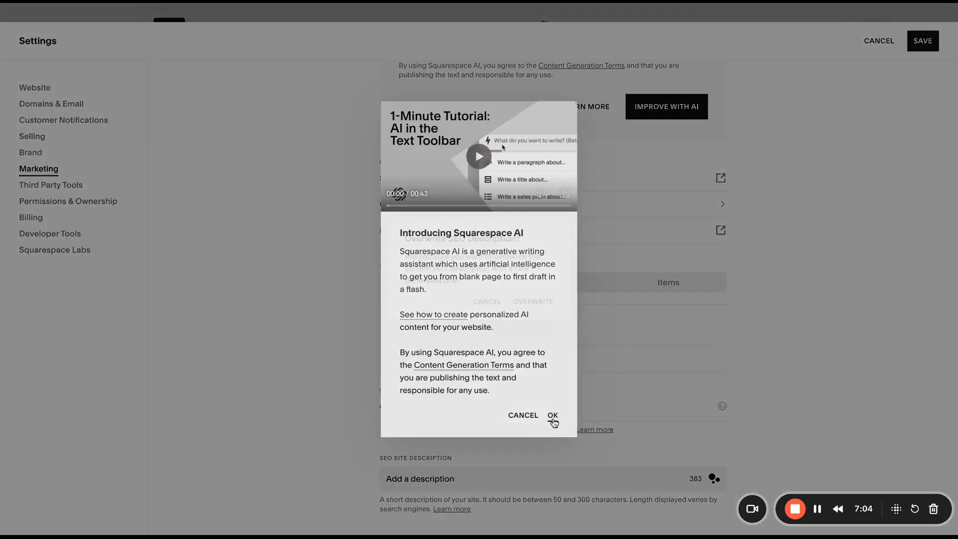
pyautogui.click(554, 421)
pyautogui.click(538, 303)
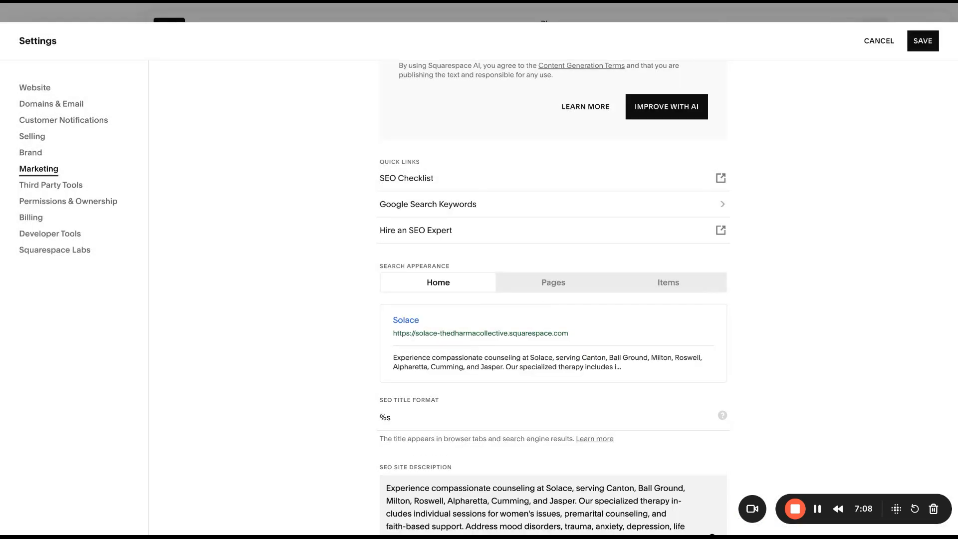
pyautogui.scroll(-1, 554, 350)
pyautogui.click(609, 478)
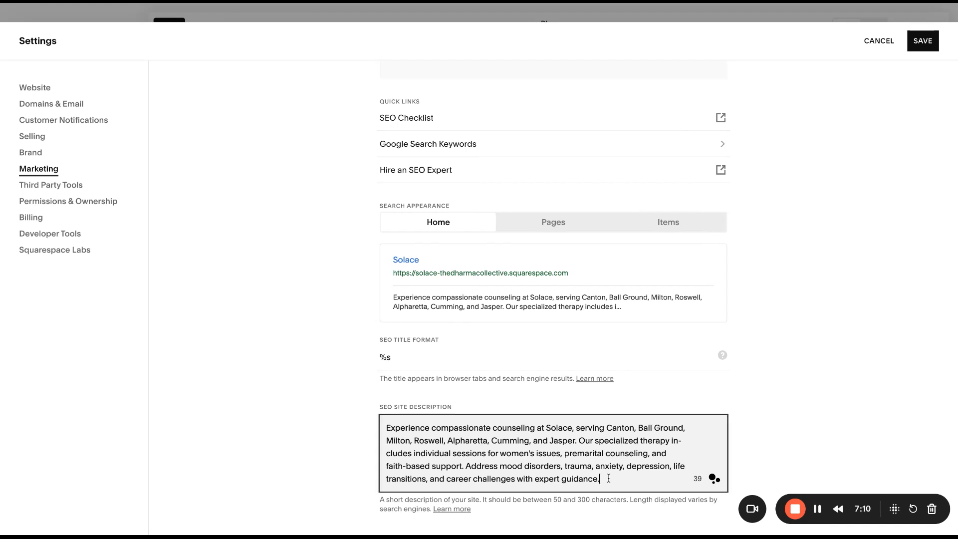
pyautogui.moveTo(609, 479); pyautogui.dragTo(389, 422)
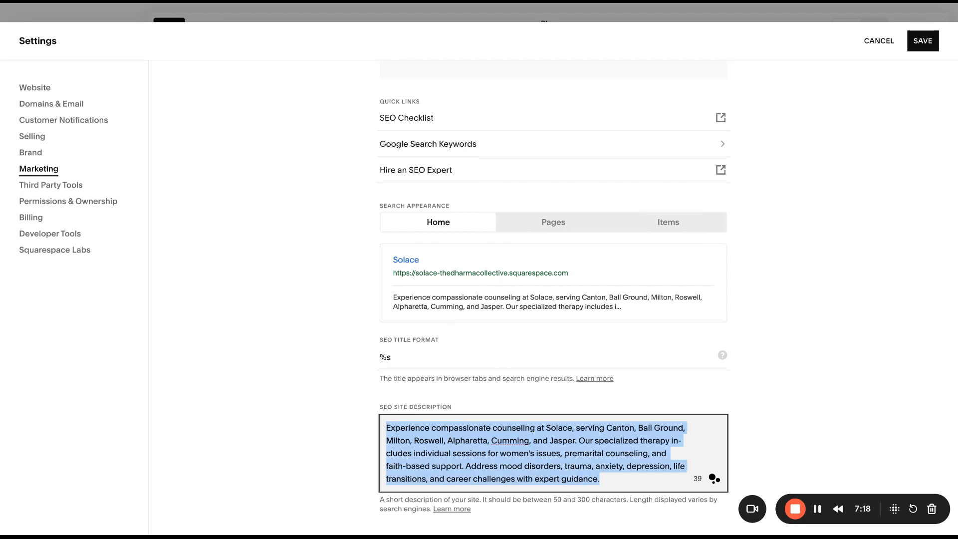
pyautogui.scroll(5, 783, 449)
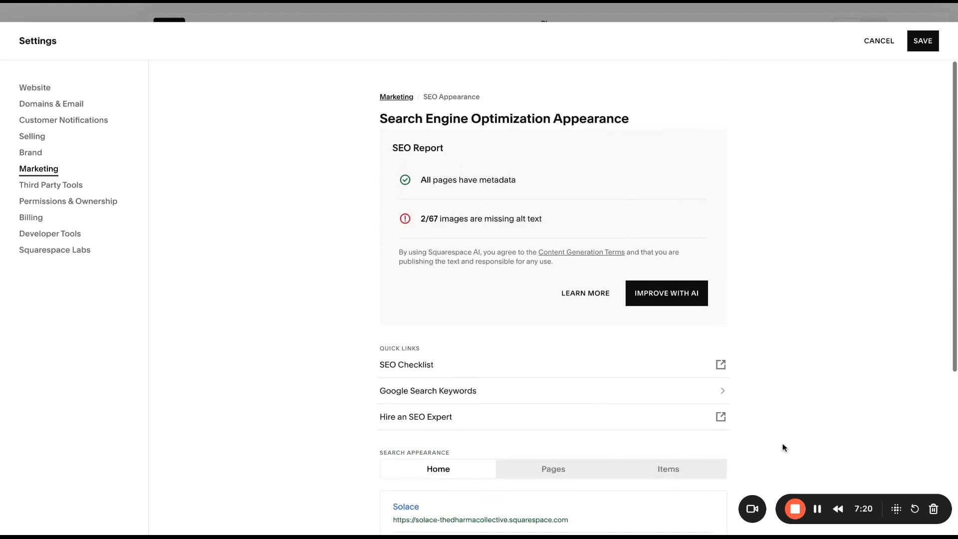